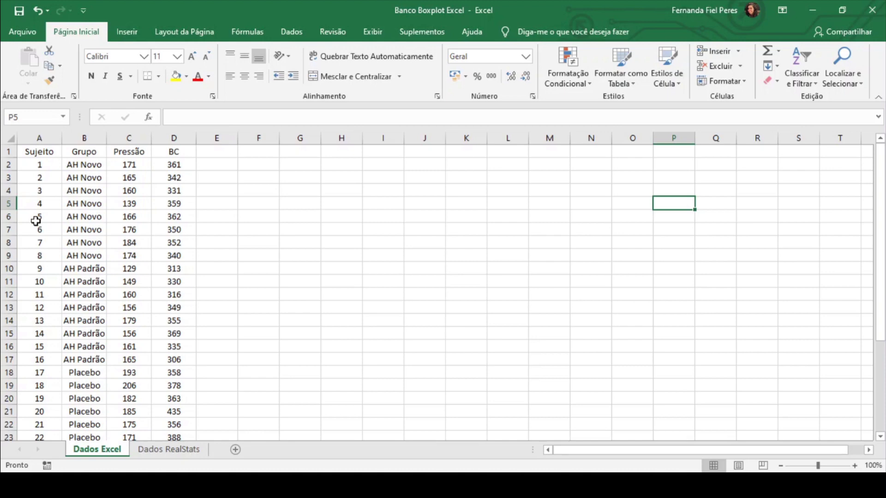
- Insert a box-and-whisker chart from the Grupo and Pressão columns, including their headers
{"action": "left_click_drag", "start_coordinate": [85, 153], "coordinate": [131, 412]}
{"action": "scroll", "coordinate": [296, 298], "scroll_direction": "up", "scroll_amount": 2}
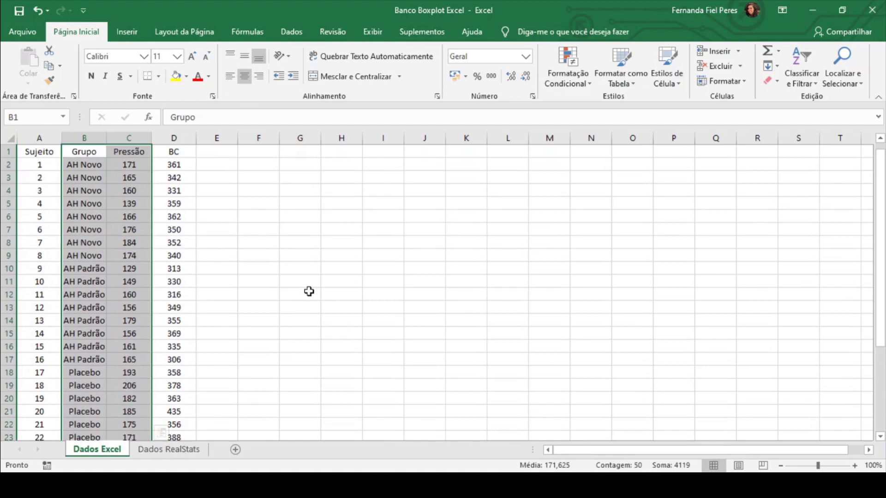
{"action": "left_click", "coordinate": [138, 39]}
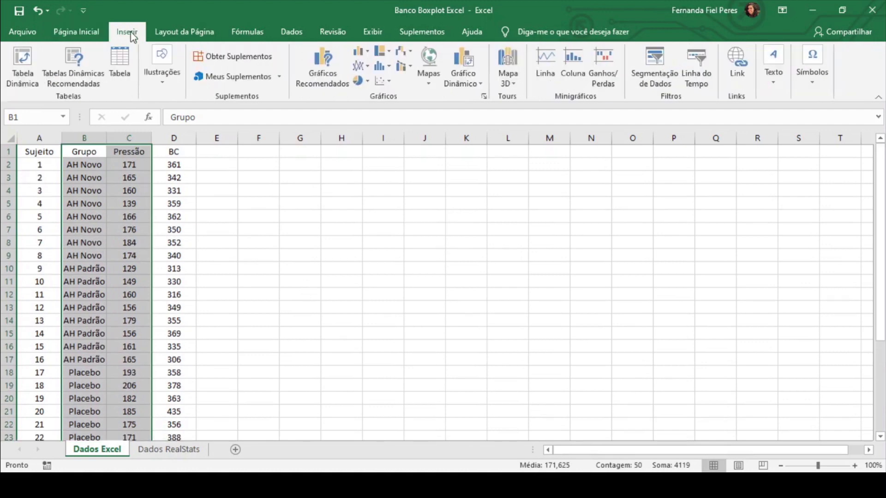
{"action": "left_click", "coordinate": [321, 64]}
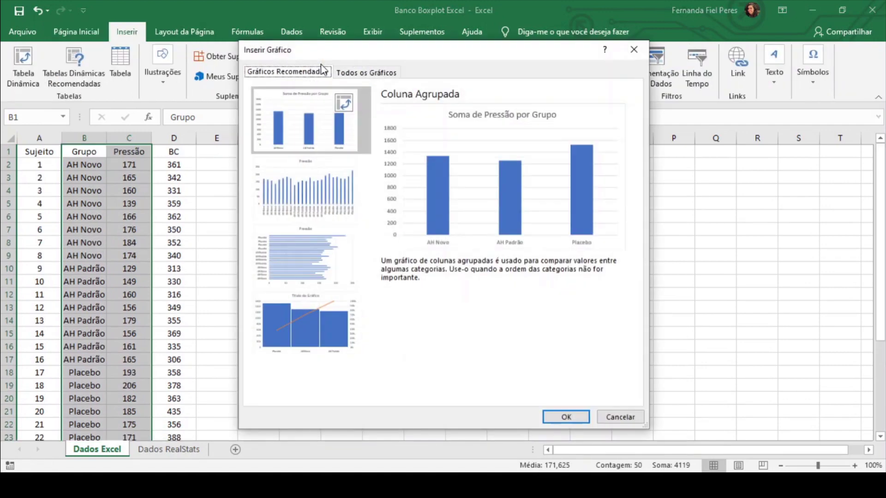
{"action": "left_click", "coordinate": [356, 75]}
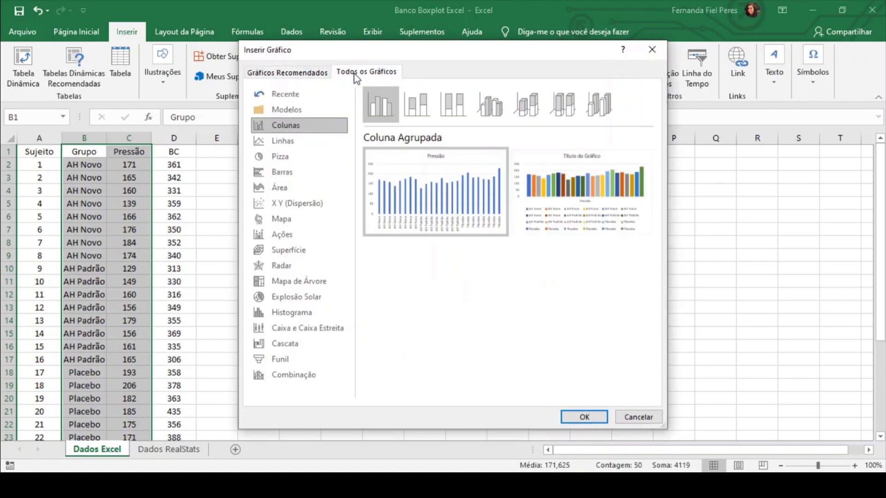
{"action": "left_click", "coordinate": [308, 330]}
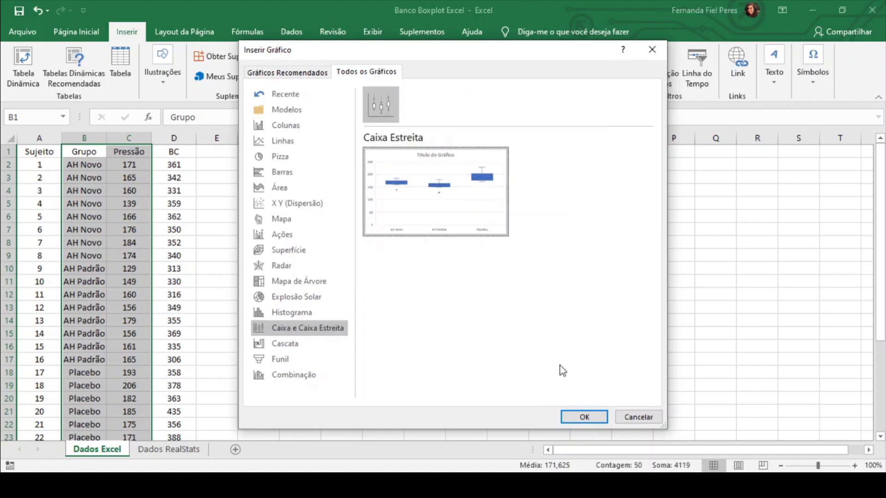
{"action": "left_click", "coordinate": [597, 418]}
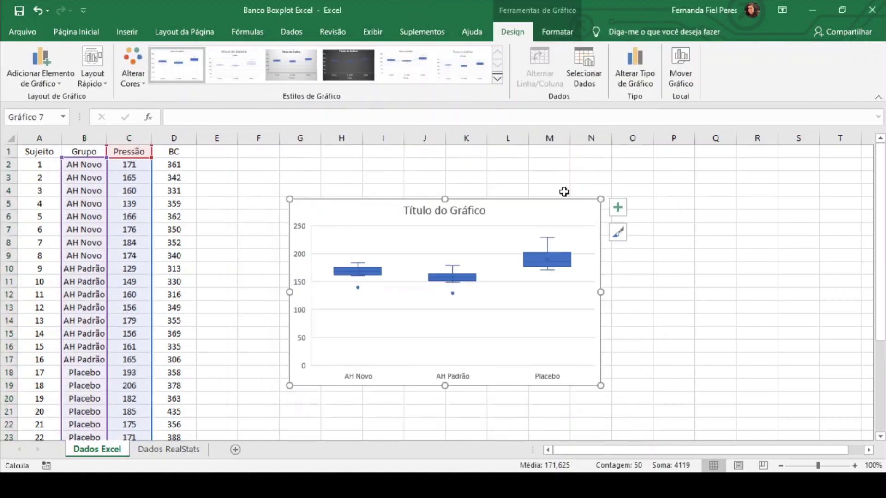
- Move the chart up closer to the data columns and delete its title and gridlines
{"action": "left_click_drag", "start_coordinate": [560, 203], "coordinate": [500, 175]}
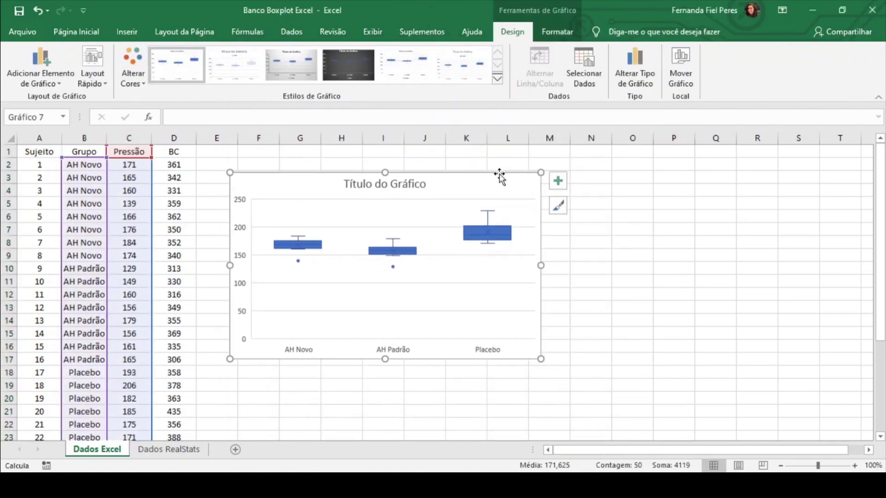
{"action": "left_click", "coordinate": [419, 186]}
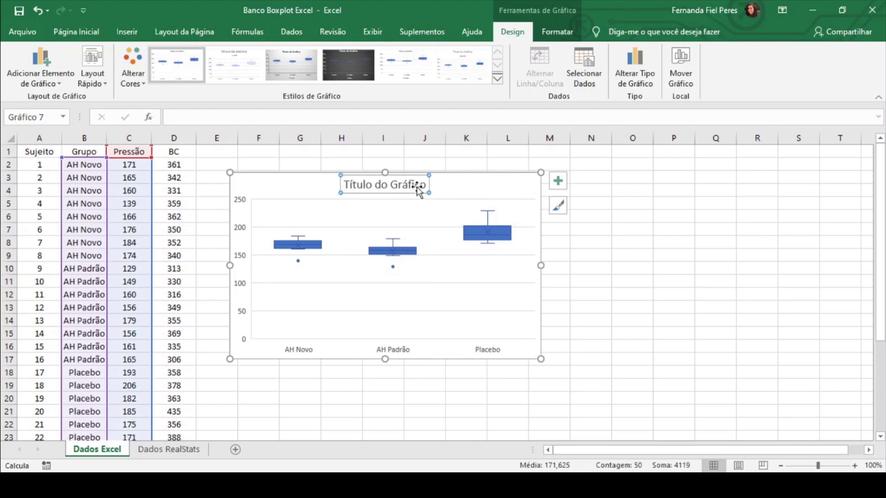
{"action": "key", "text": "Delete"}
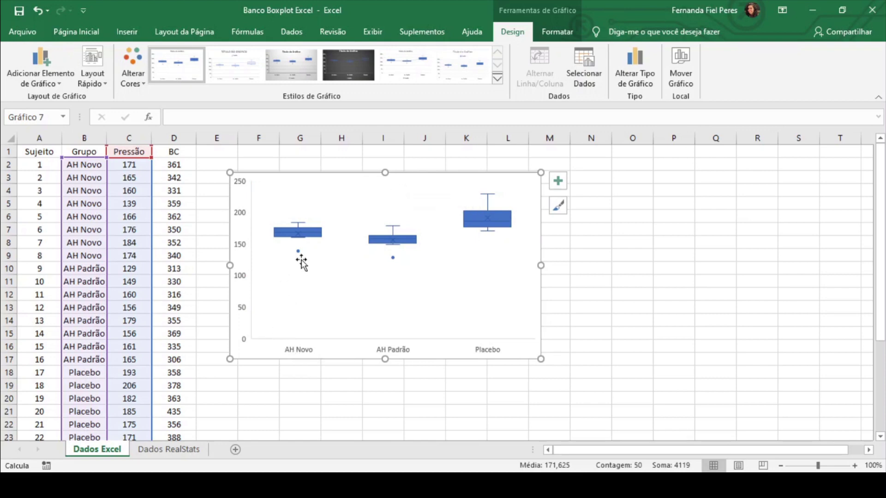
- Clear the blue fill of the Pressão boxplot series and give it a black outline
{"action": "left_click", "coordinate": [316, 231]}
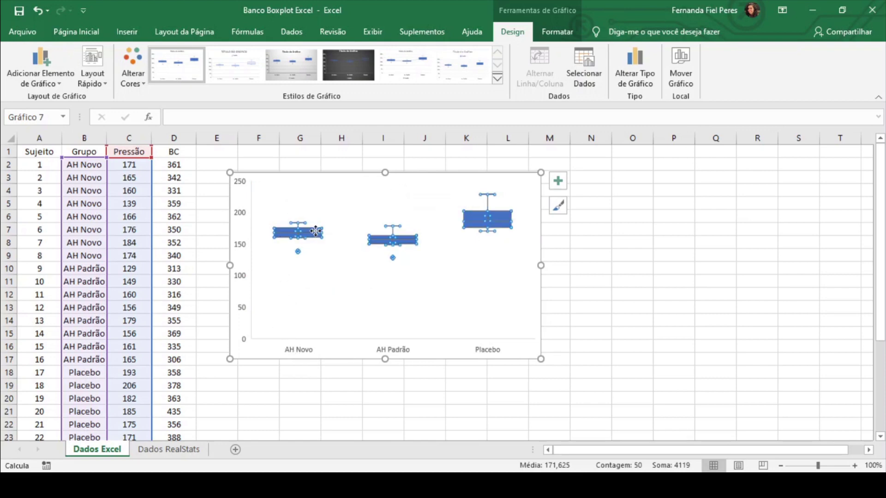
{"action": "left_click", "coordinate": [557, 31]}
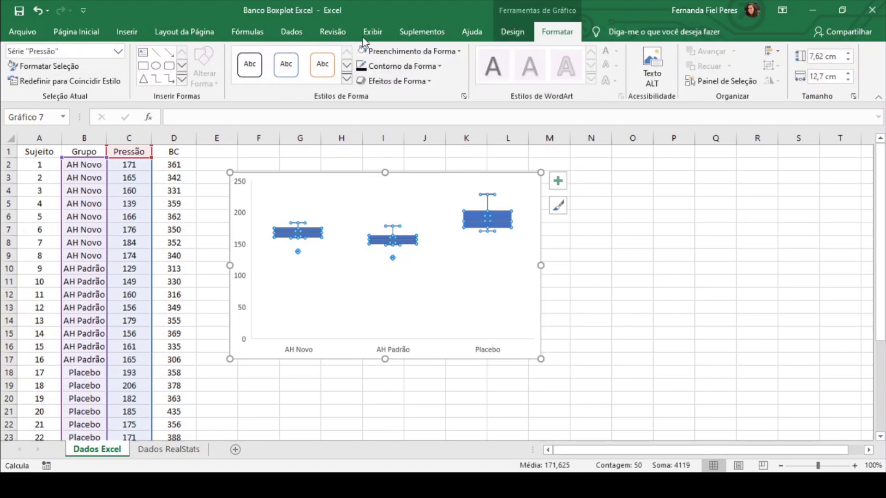
{"action": "left_click", "coordinate": [362, 51]}
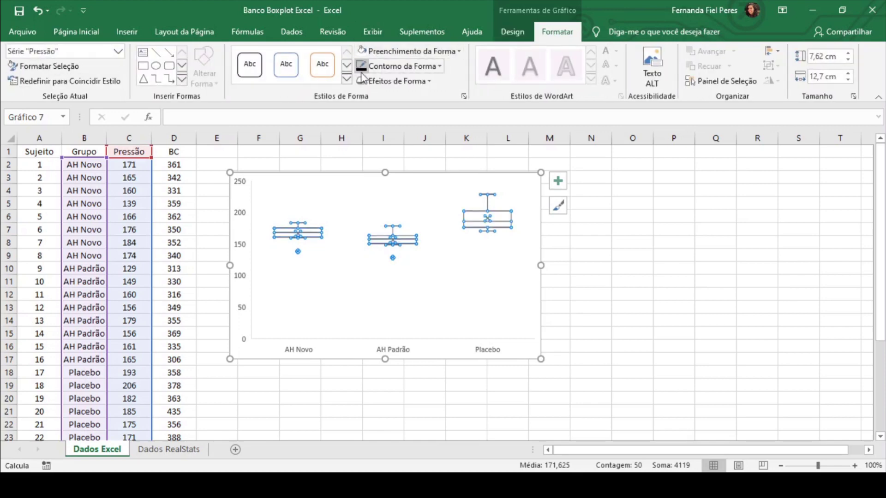
{"action": "left_click", "coordinate": [625, 271]}
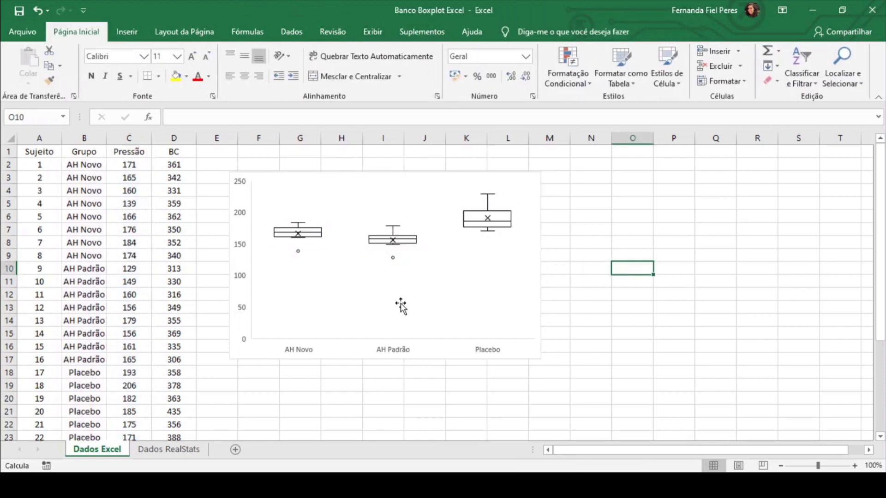
- Set the vertical axis minimum to 100 and close the axis formatting
{"action": "left_click", "coordinate": [240, 247]}
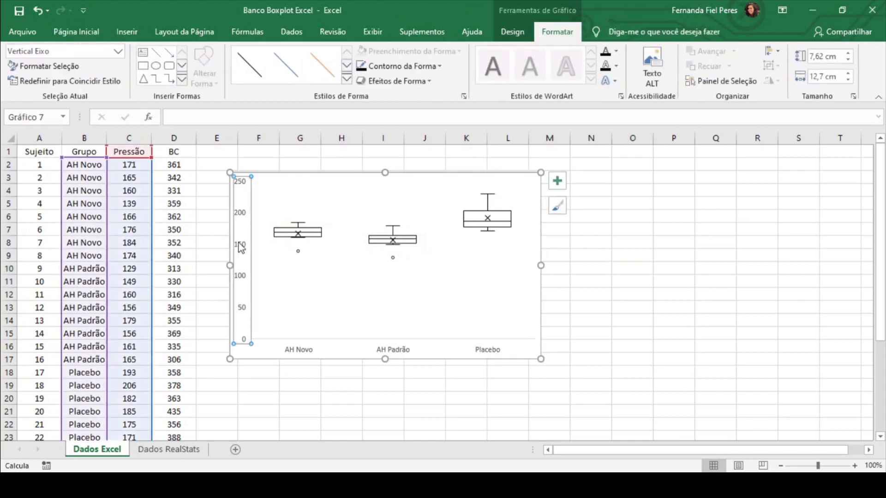
{"action": "double_click", "coordinate": [241, 248]}
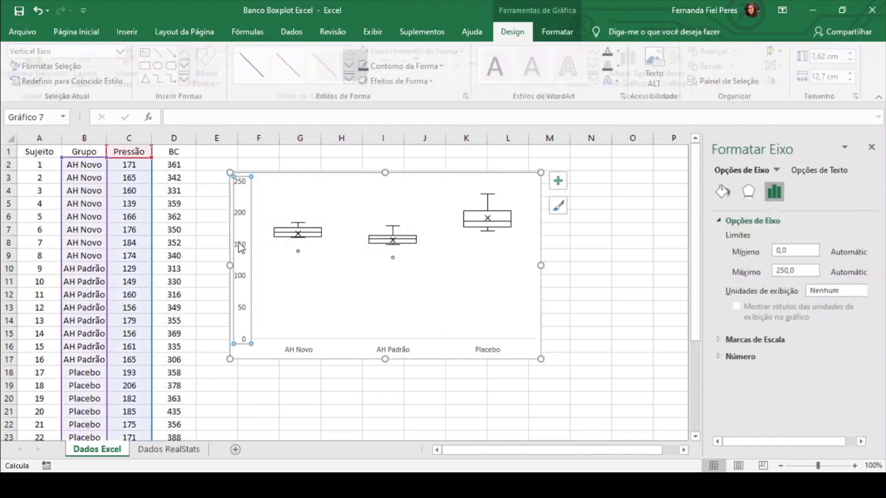
{"action": "double_click", "coordinate": [800, 252]}
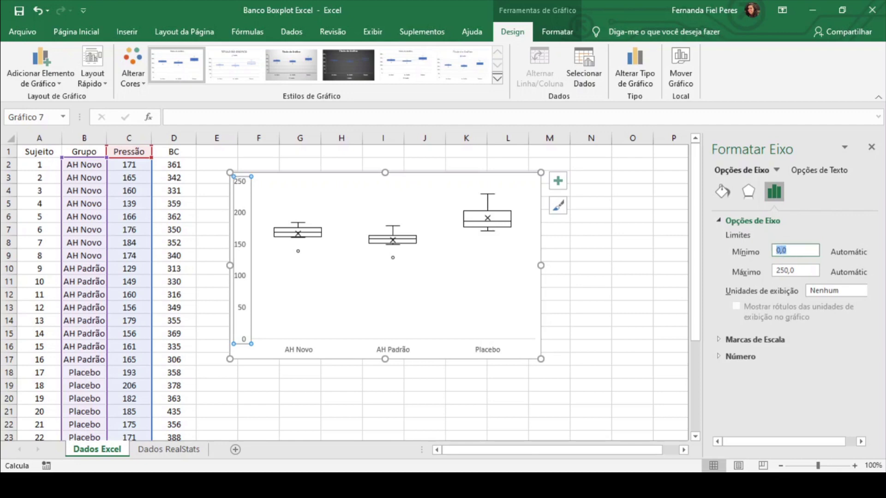
{"action": "type", "text": "100"}
{"action": "key", "text": "Return"}
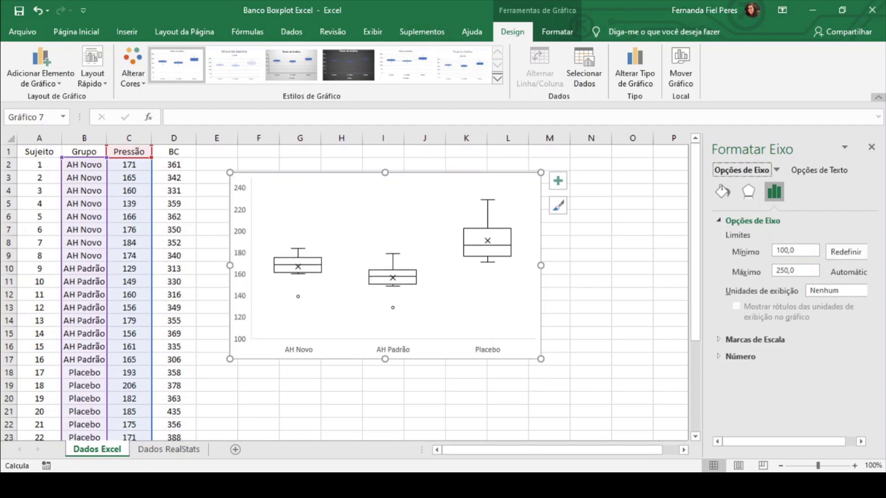
{"action": "left_click", "coordinate": [871, 147]}
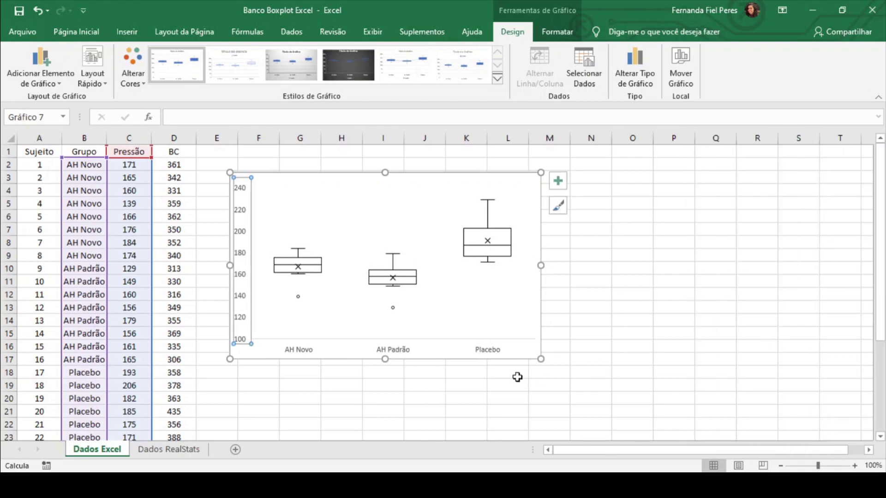
- Set the font of the whole chart to Arial and its text colour to black
{"action": "left_click", "coordinate": [323, 175]}
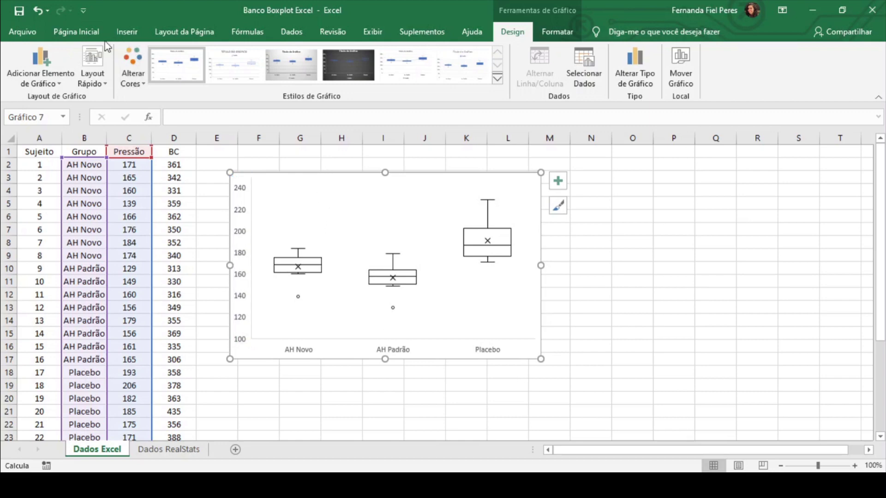
{"action": "left_click", "coordinate": [70, 33]}
{"action": "left_click", "coordinate": [129, 56]}
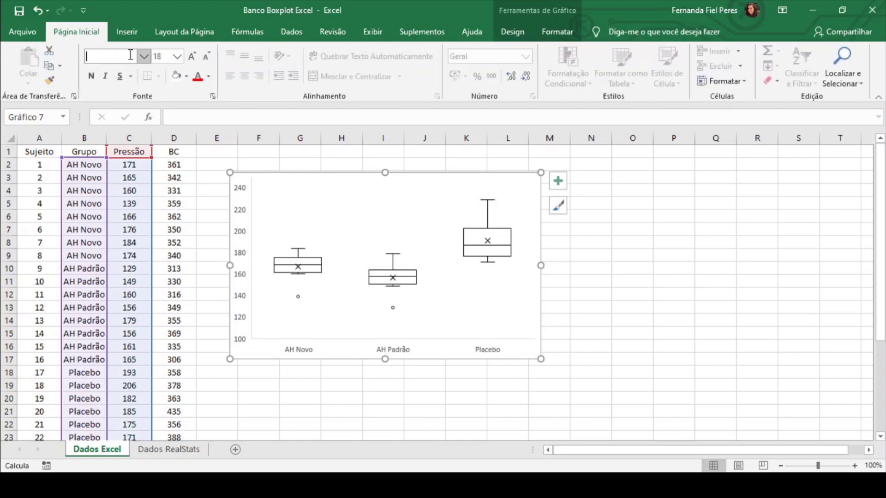
{"action": "type", "text": "Arial"}
{"action": "key", "text": "Return"}
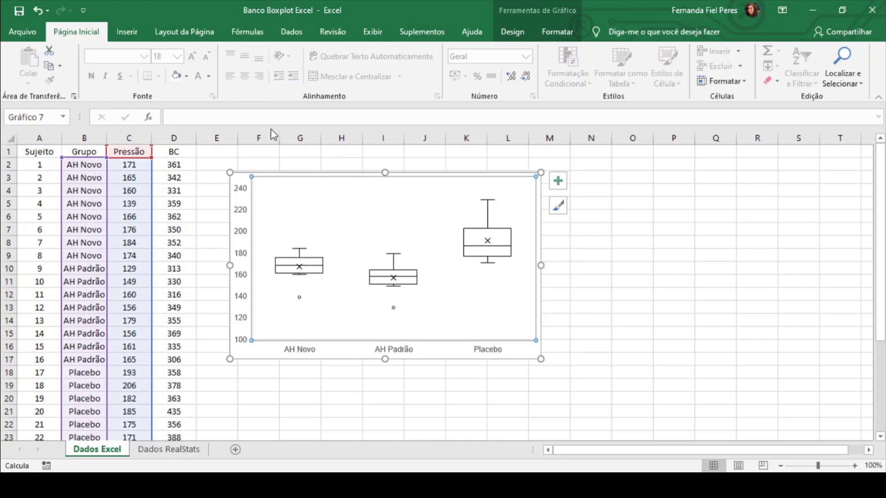
{"action": "left_click", "coordinate": [246, 173]}
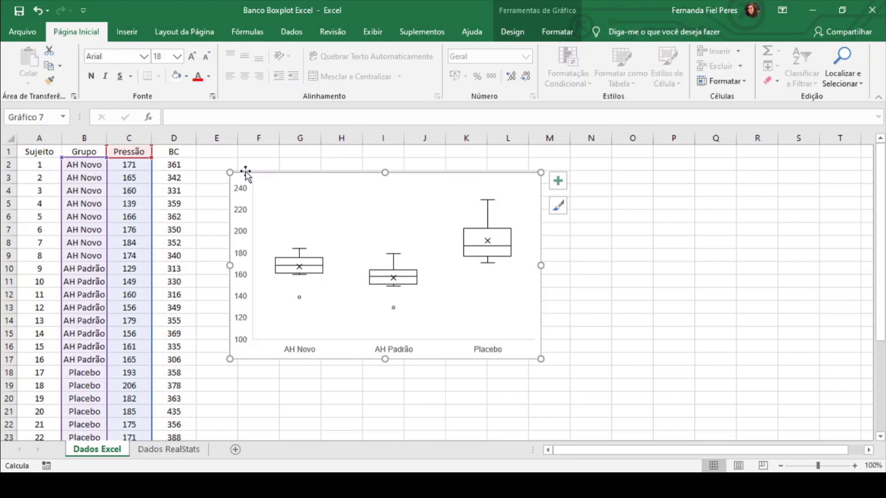
{"action": "left_click", "coordinate": [209, 77]}
{"action": "left_click", "coordinate": [216, 93]}
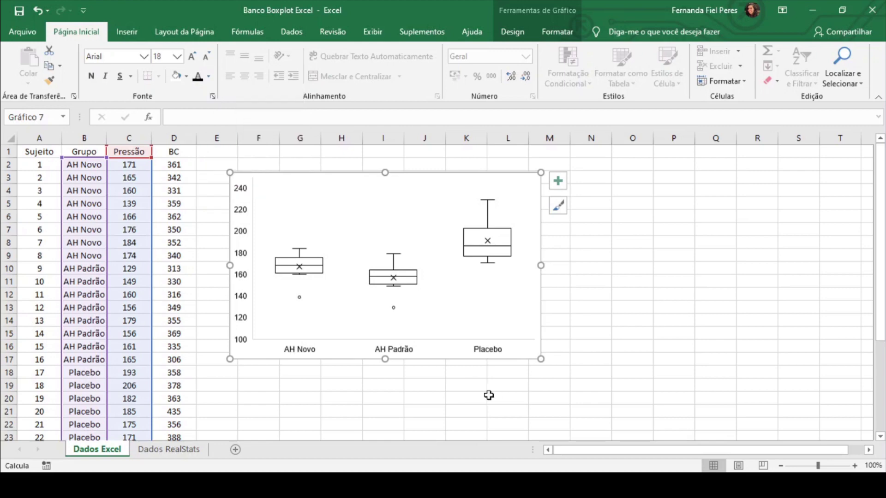
- Give the chart's horizontal and vertical axes a black line
{"action": "left_click", "coordinate": [401, 355]}
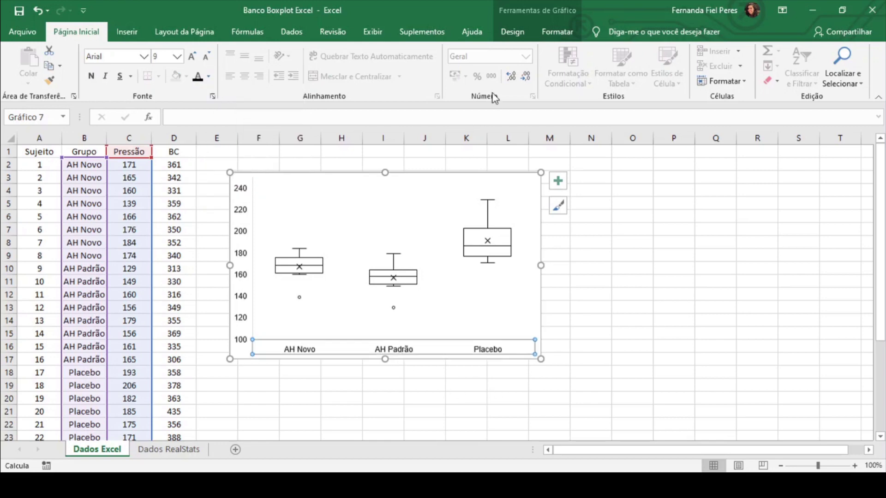
{"action": "left_click", "coordinate": [558, 32]}
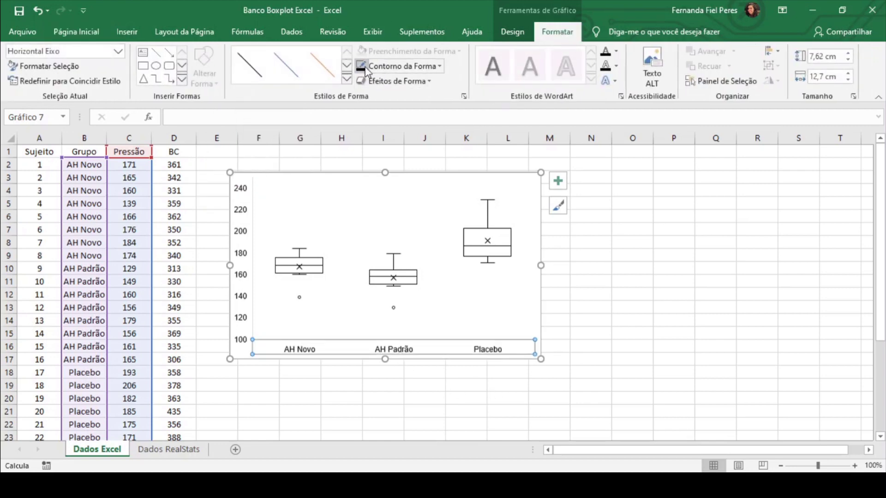
{"action": "left_click", "coordinate": [236, 216]}
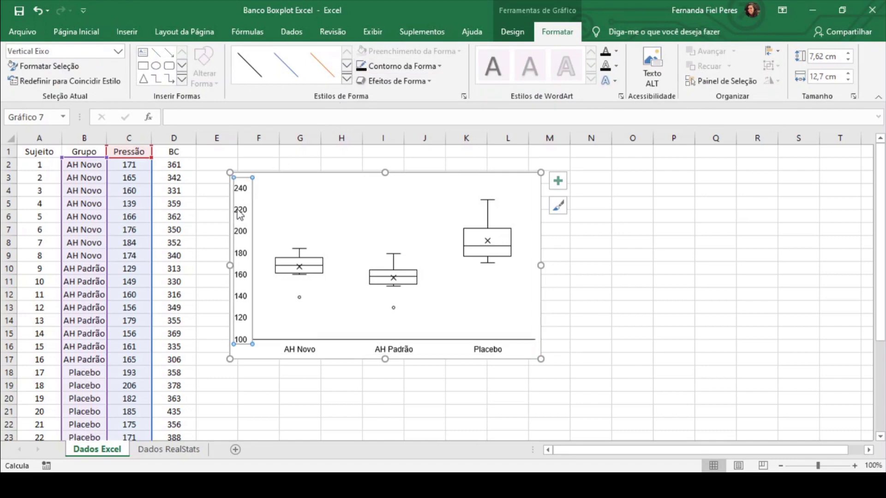
{"action": "left_click", "coordinate": [567, 299]}
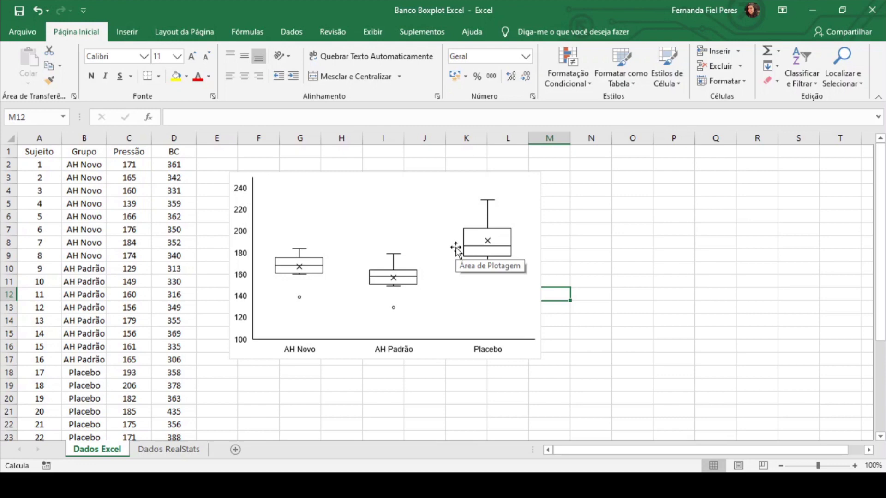
- Hide the mean markers of the boxplot series
{"action": "mouse_move", "coordinate": [489, 244]}
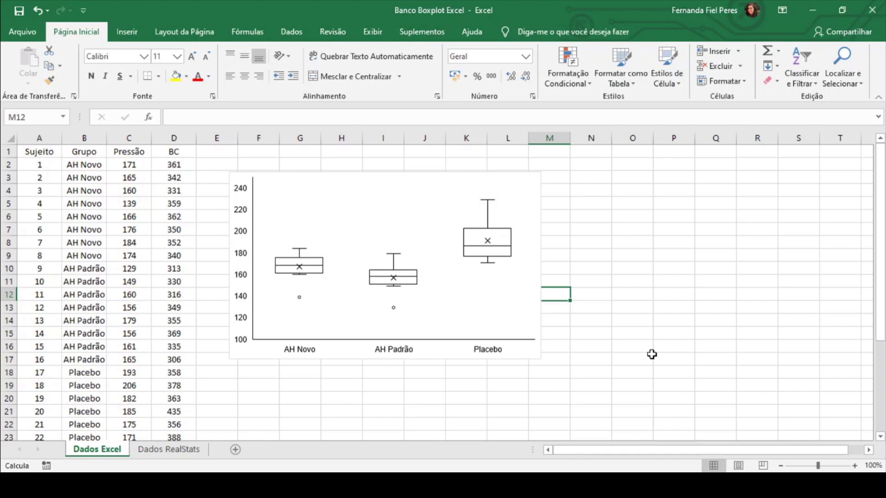
{"action": "double_click", "coordinate": [491, 247]}
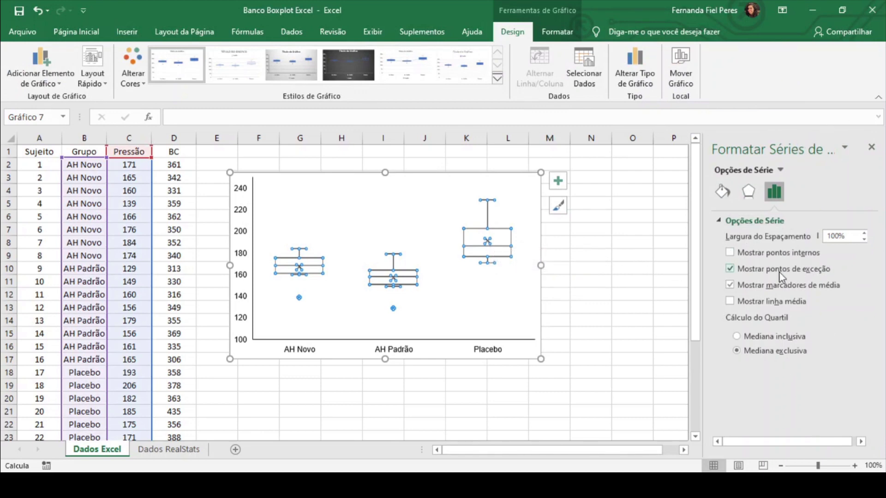
{"action": "left_click", "coordinate": [730, 286]}
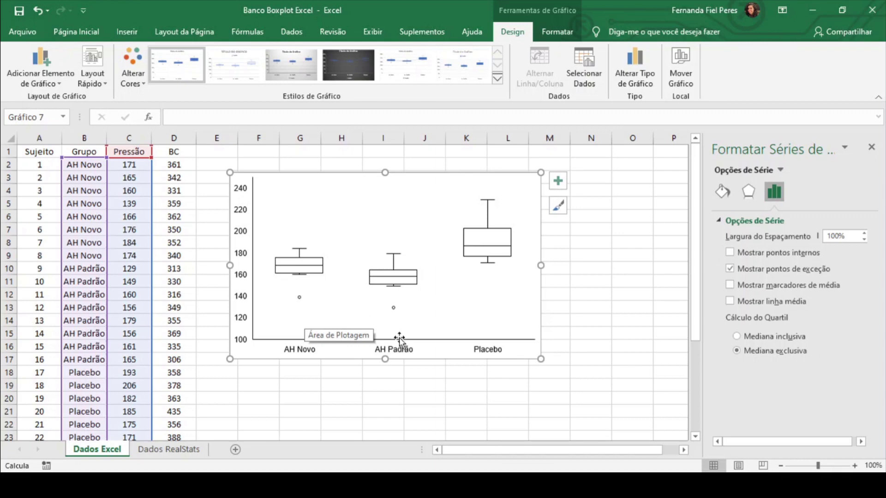
- Try hiding the outlier points and showing the inner points of the boxplot series, restoring each setting
{"action": "left_click", "coordinate": [730, 271]}
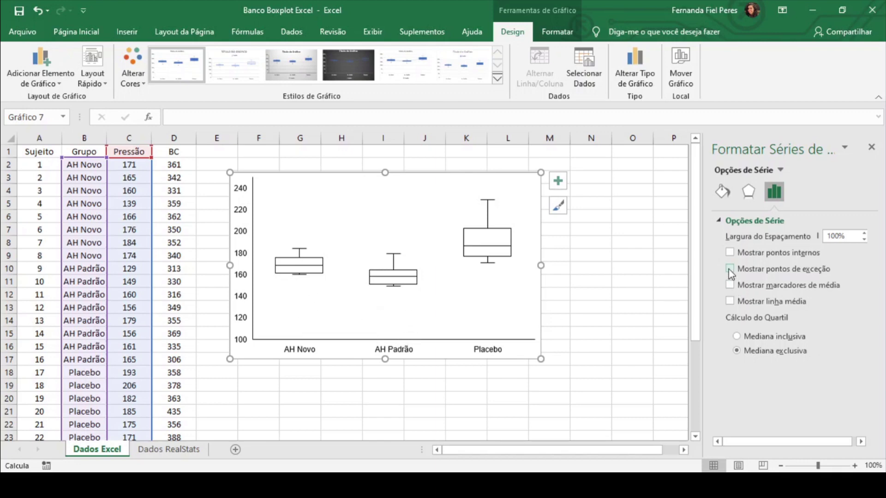
{"action": "left_click", "coordinate": [731, 270]}
{"action": "left_click", "coordinate": [730, 254]}
{"action": "left_click", "coordinate": [729, 252]}
- Try the inclusive median quartile calculation, switch back to exclusive median, and close the series formatting
{"action": "left_click", "coordinate": [737, 337]}
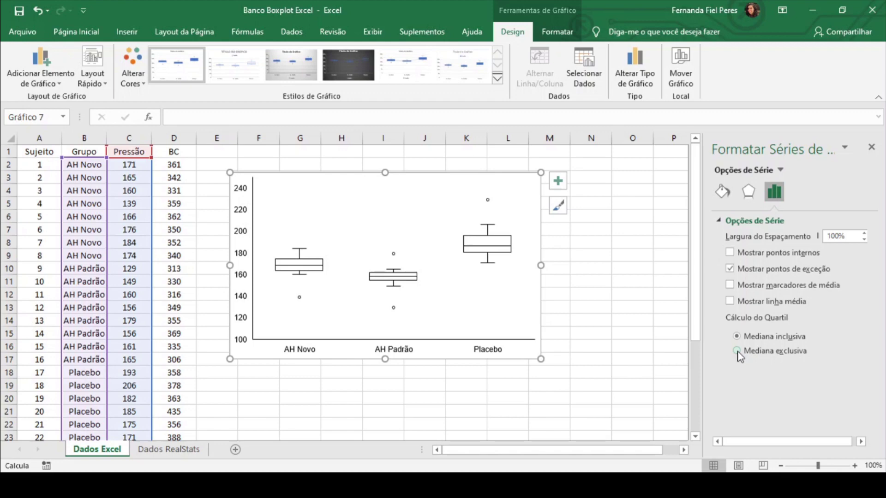
{"action": "left_click", "coordinate": [737, 351]}
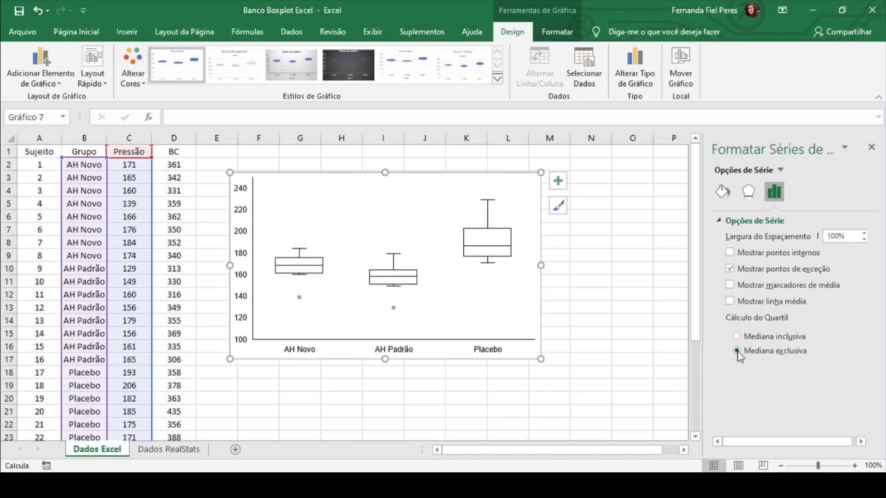
{"action": "left_click", "coordinate": [872, 149]}
{"action": "left_click", "coordinate": [757, 308]}
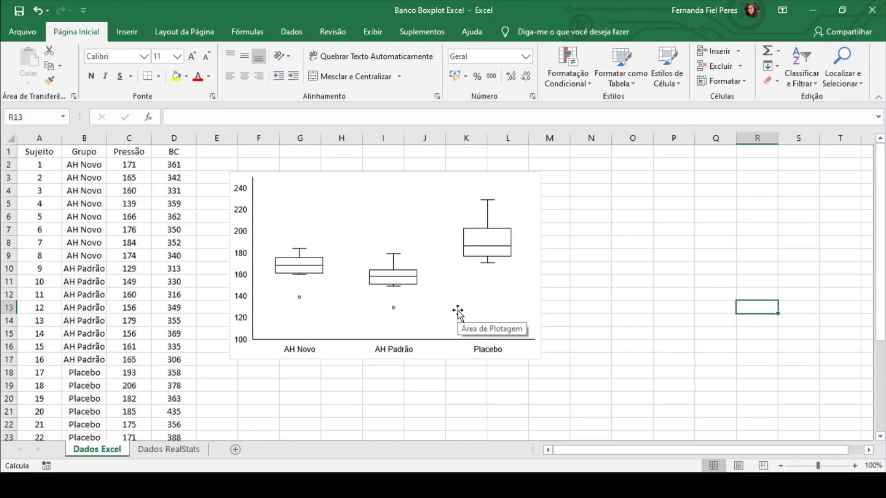
- Switch to the Dados RealStats worksheet
{"action": "left_click", "coordinate": [170, 450]}
{"action": "left_click", "coordinate": [293, 200]}
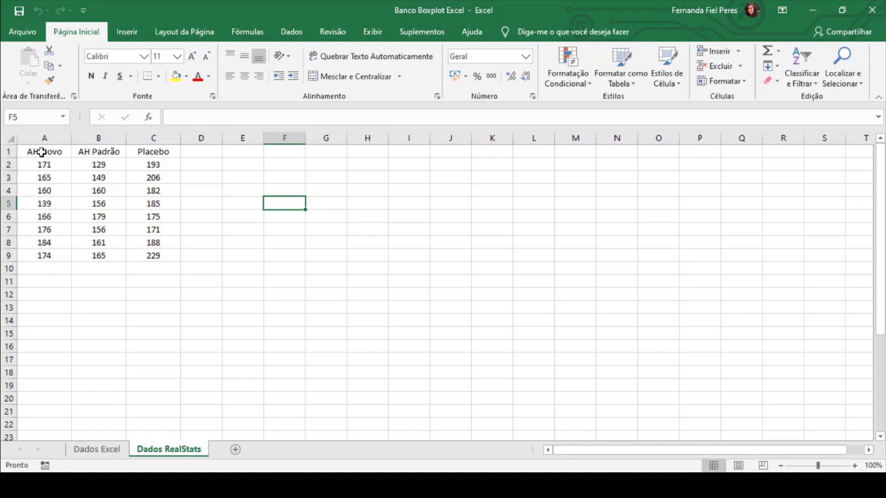
- Open the Real Statistics Descriptive Statistics and Normality tool for the three group columns in A1:C9
{"action": "left_click_drag", "start_coordinate": [42, 153], "coordinate": [152, 255]}
{"action": "left_click", "coordinate": [408, 33]}
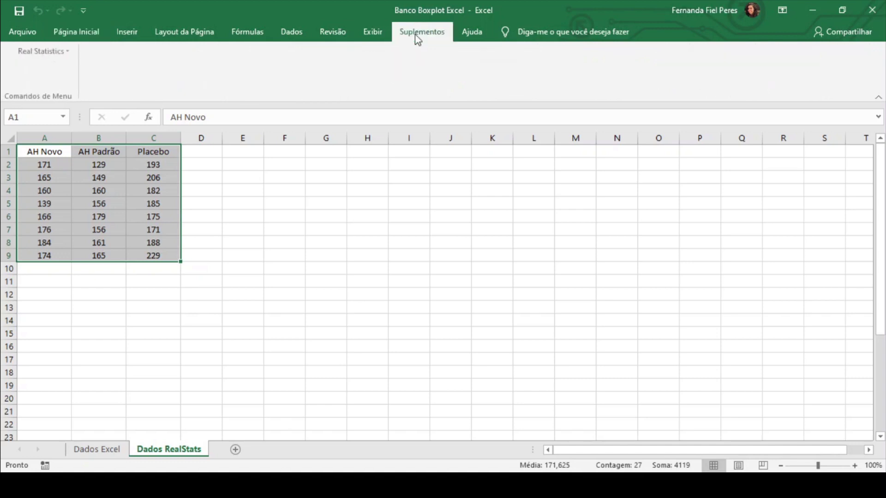
{"action": "left_click", "coordinate": [53, 53]}
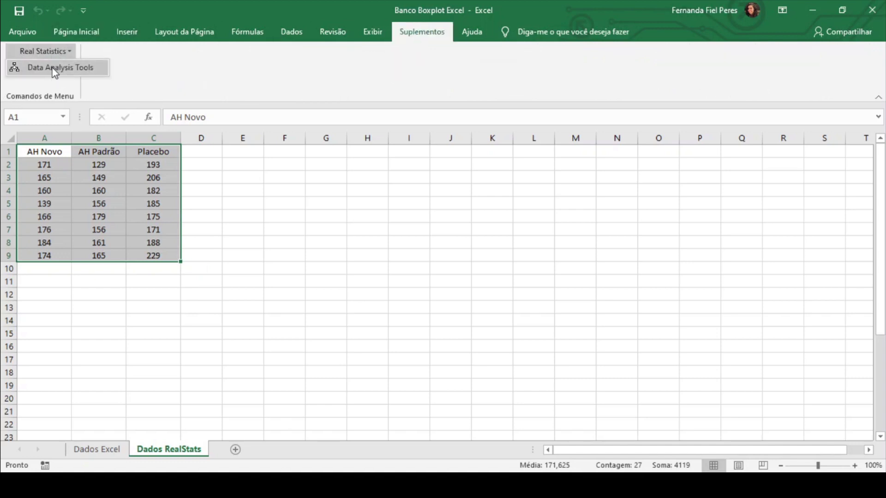
{"action": "left_click", "coordinate": [55, 69]}
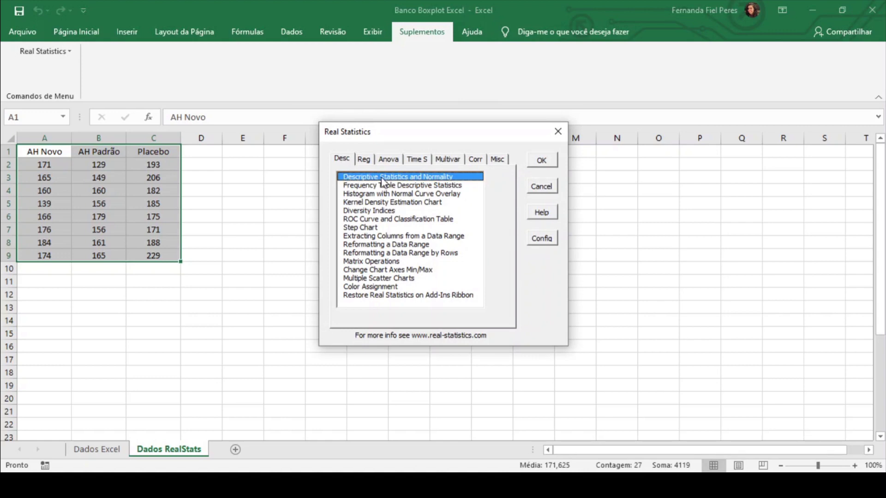
{"action": "left_click", "coordinate": [542, 161]}
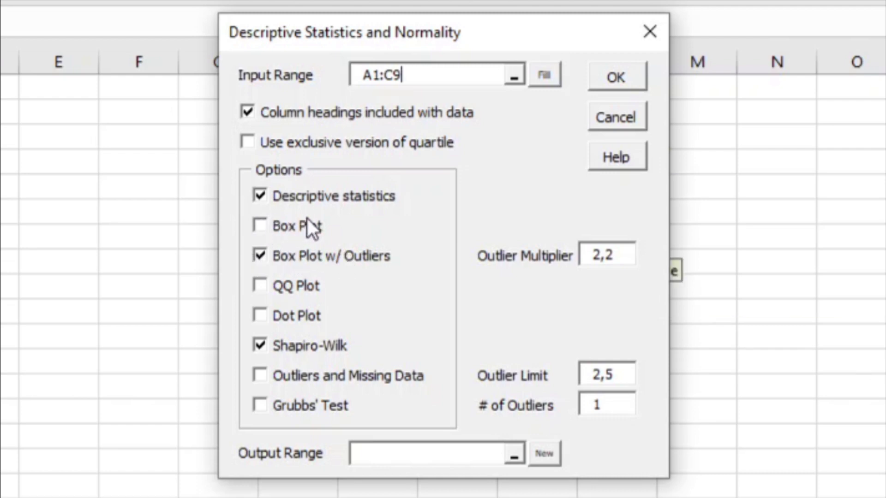
- Keep only Box Plot w/ Outliers by excluding descriptive statistics and Shapiro-Wilk, use exclusive quartiles, and set the outlier multiplier to 1,5
{"action": "left_click", "coordinate": [259, 201]}
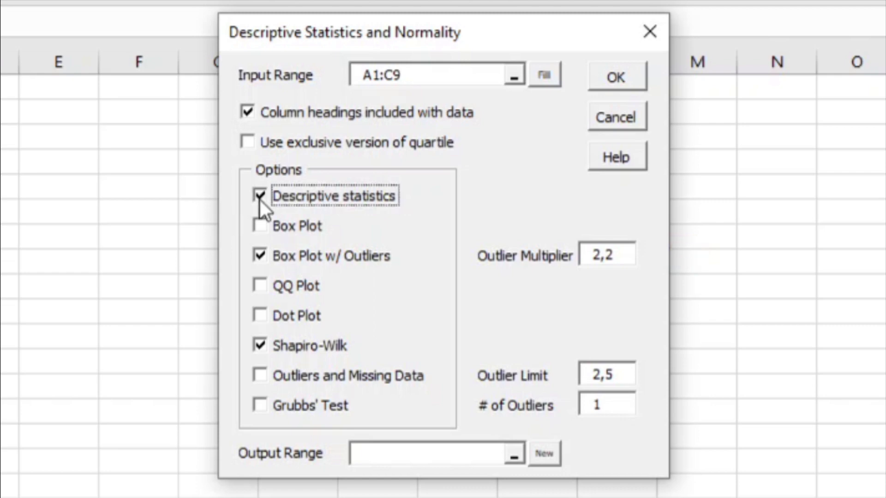
{"action": "left_click", "coordinate": [260, 347]}
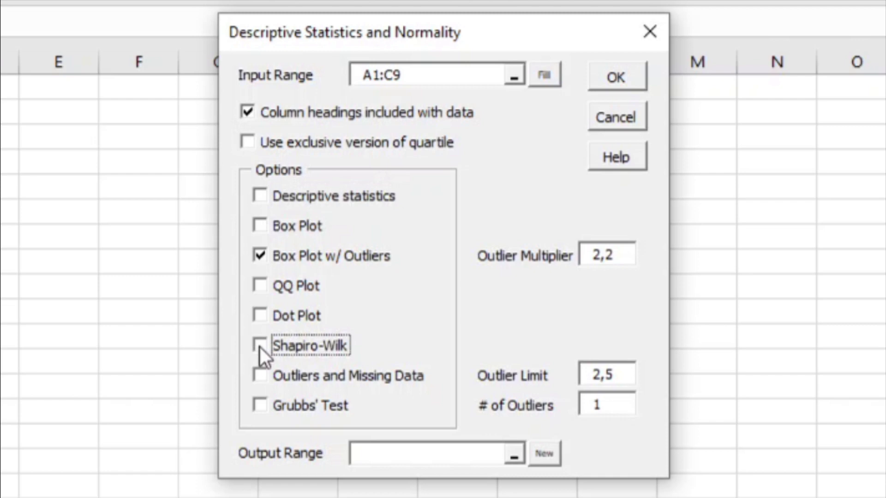
{"action": "left_click", "coordinate": [292, 143]}
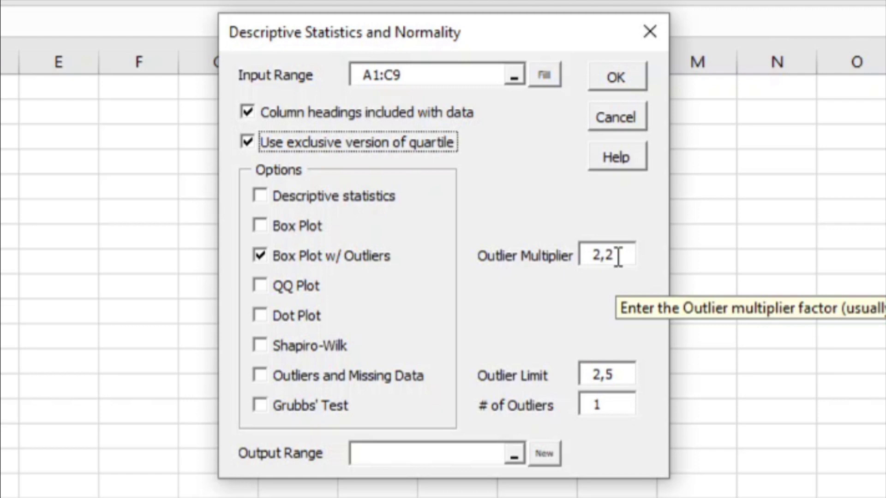
{"action": "left_click_drag", "start_coordinate": [618, 257], "coordinate": [578, 255]}
{"action": "type", "text": "1,5"}
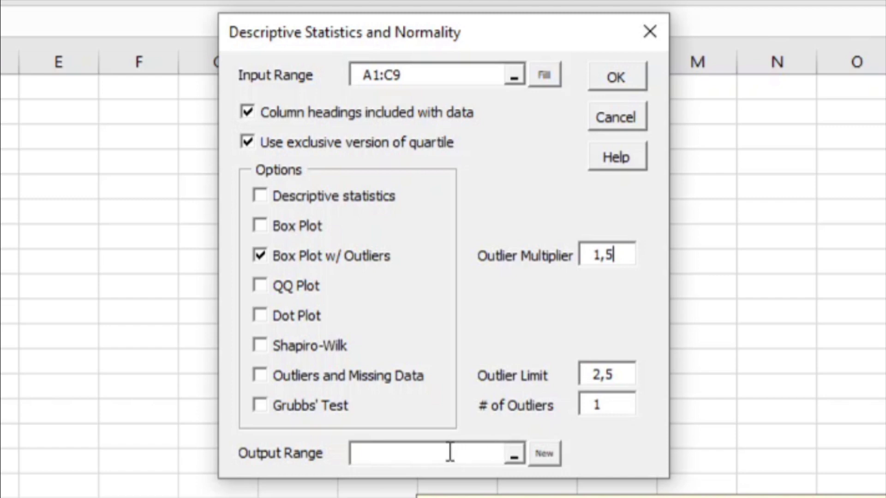
- Direct the analysis output to a new worksheet instead of cell E1 and generate the box plot
{"action": "left_click", "coordinate": [390, 450]}
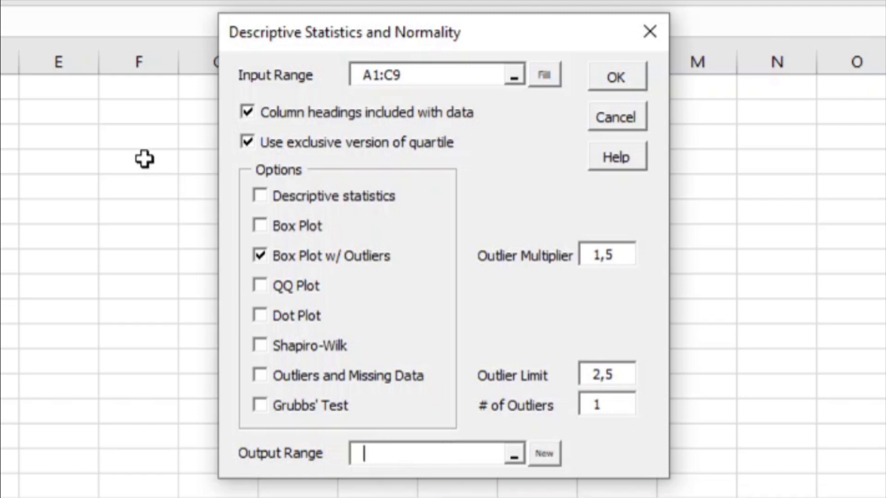
{"action": "left_click", "coordinate": [66, 85]}
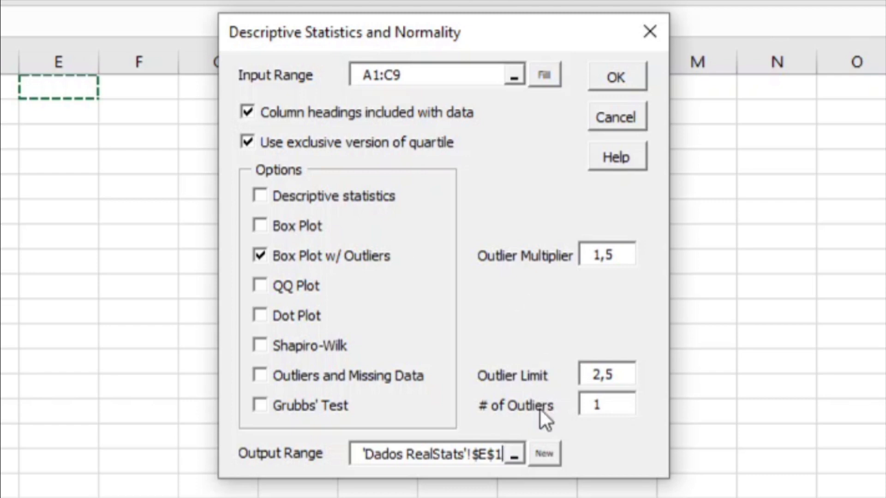
{"action": "left_click", "coordinate": [545, 460]}
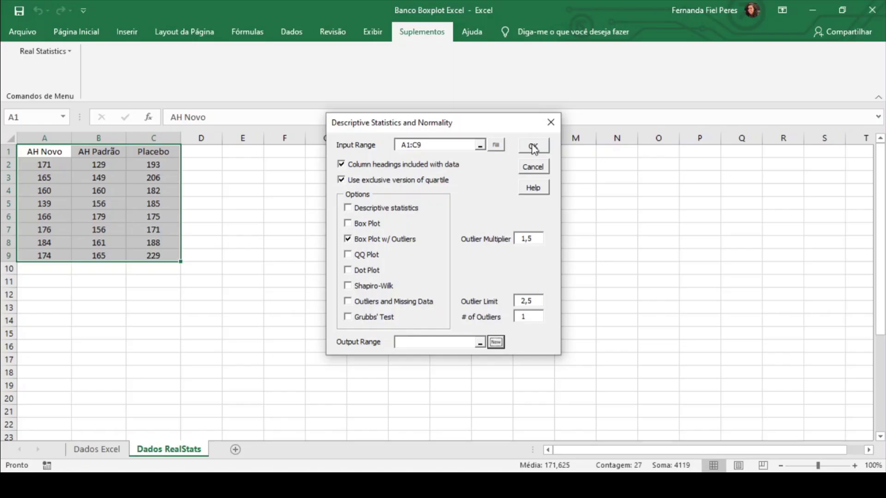
{"action": "left_click", "coordinate": [615, 70]}
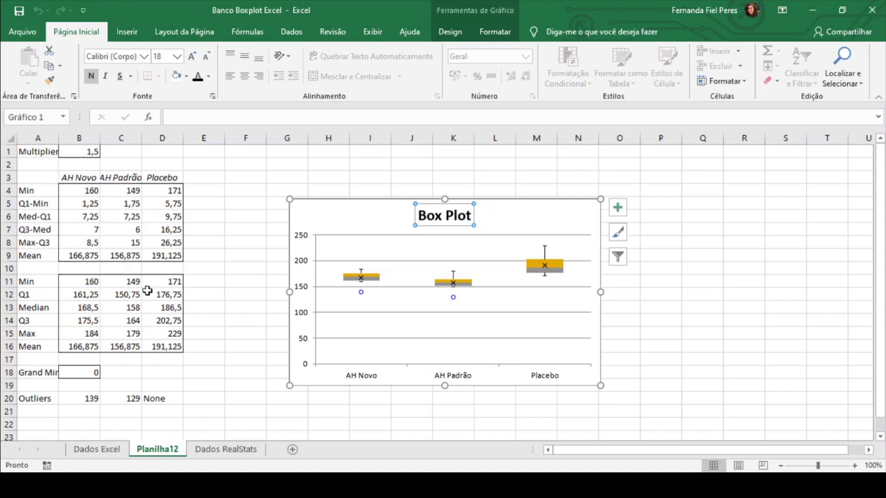
- Compare the new chart with the one on Dados Excel, and delete the new chart's title and horizontal gridlines
{"action": "left_click", "coordinate": [102, 456]}
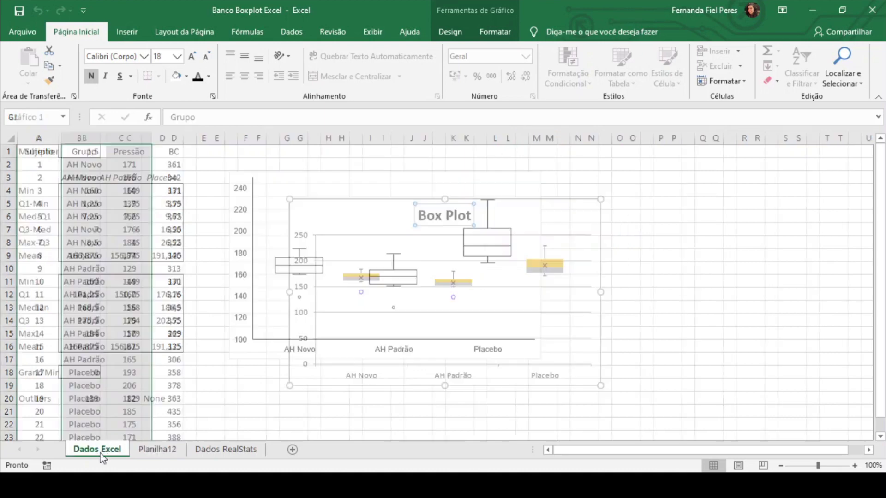
{"action": "left_click", "coordinate": [158, 450]}
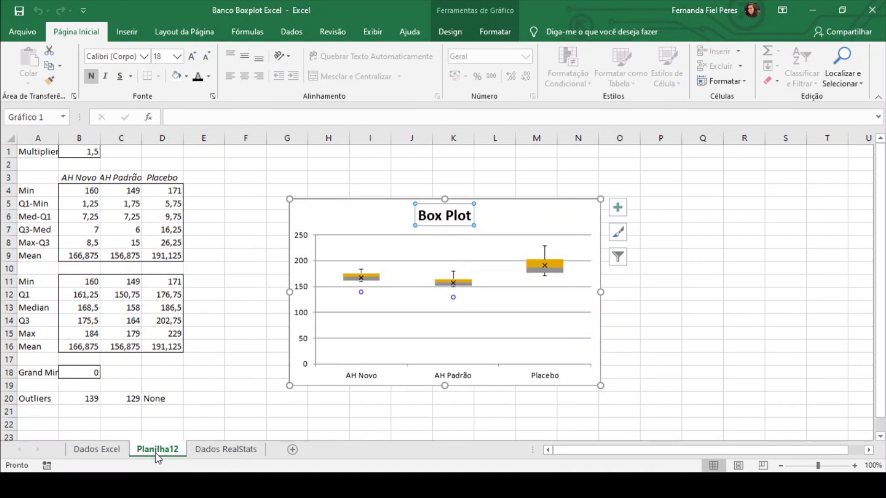
{"action": "key", "text": "Delete"}
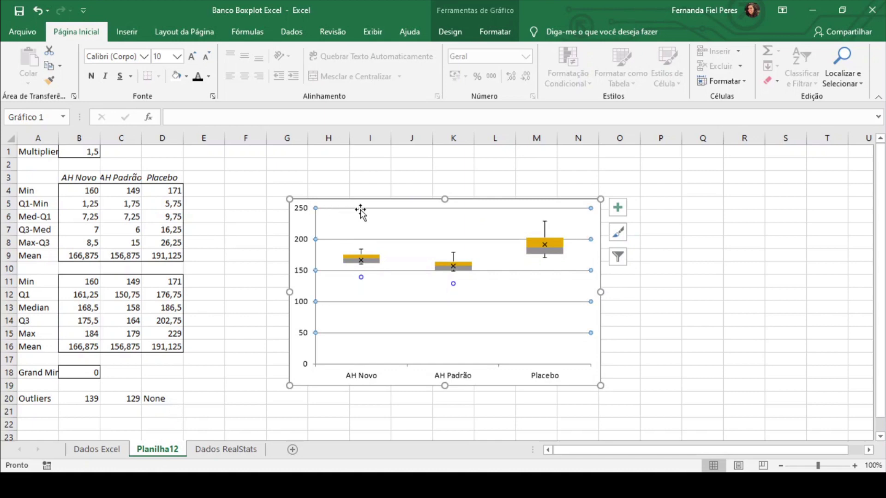
- Set the minimum of the chart's vertical axis to 100
{"action": "double_click", "coordinate": [306, 213]}
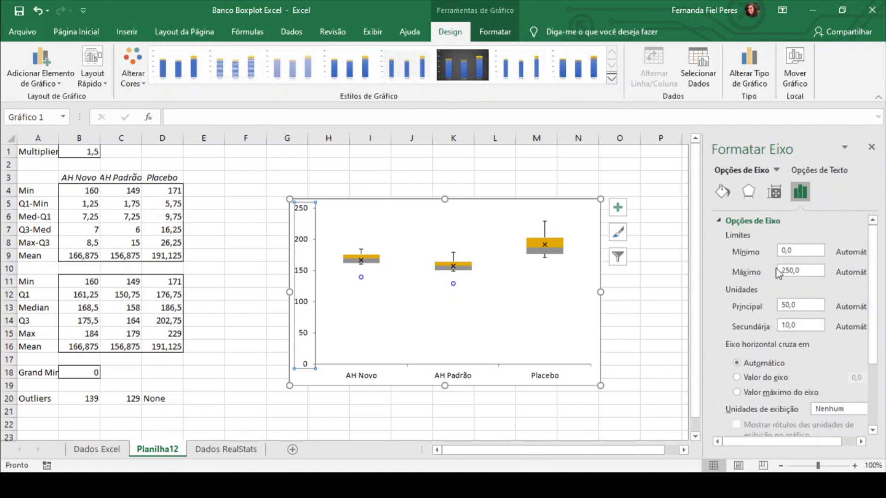
{"action": "left_click", "coordinate": [785, 251]}
{"action": "type", "text": "100"}
{"action": "key", "text": "Return"}
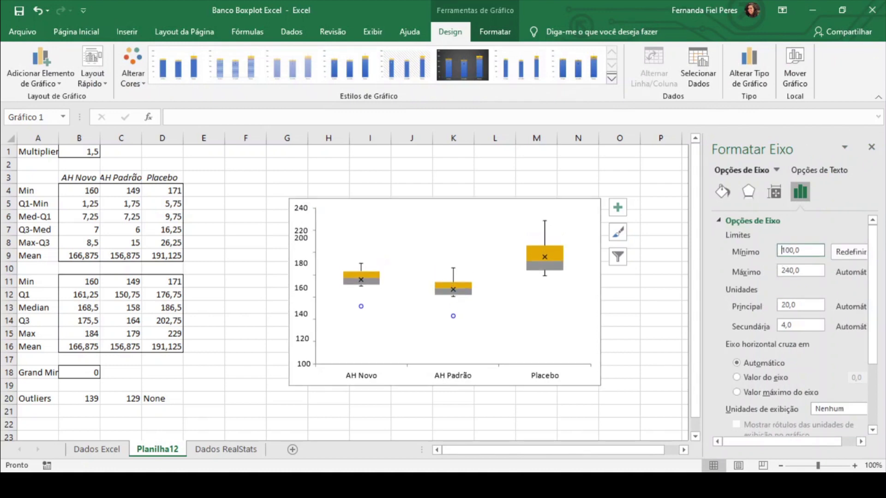
- Change the font of the whole box plot chart to Arial
{"action": "left_click", "coordinate": [530, 203]}
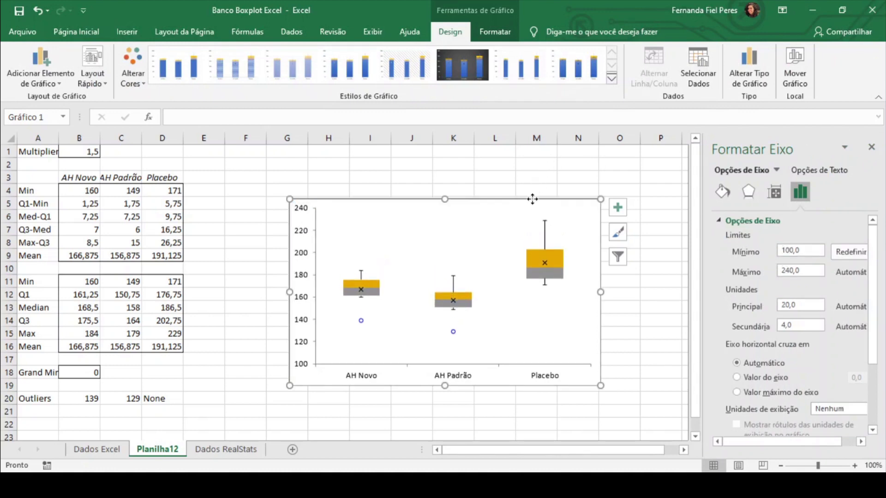
{"action": "left_click", "coordinate": [73, 32]}
{"action": "left_click", "coordinate": [108, 56]}
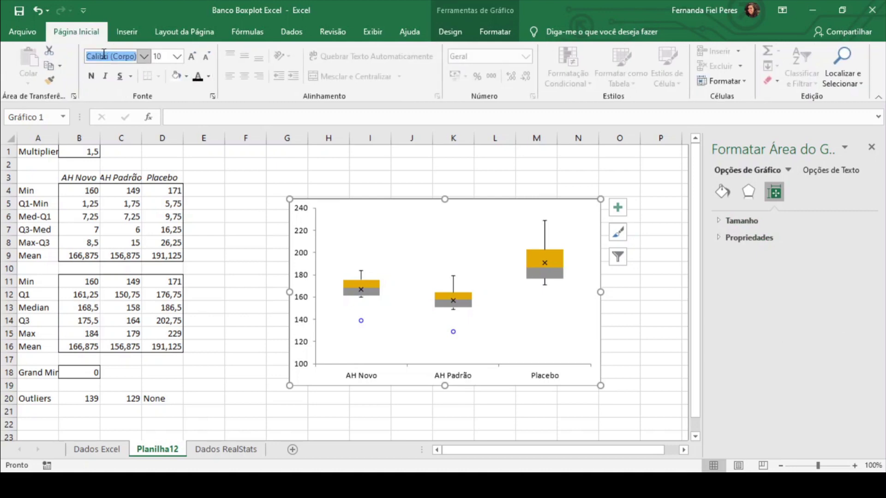
{"action": "type", "text": "Arial"}
{"action": "key", "text": "Return"}
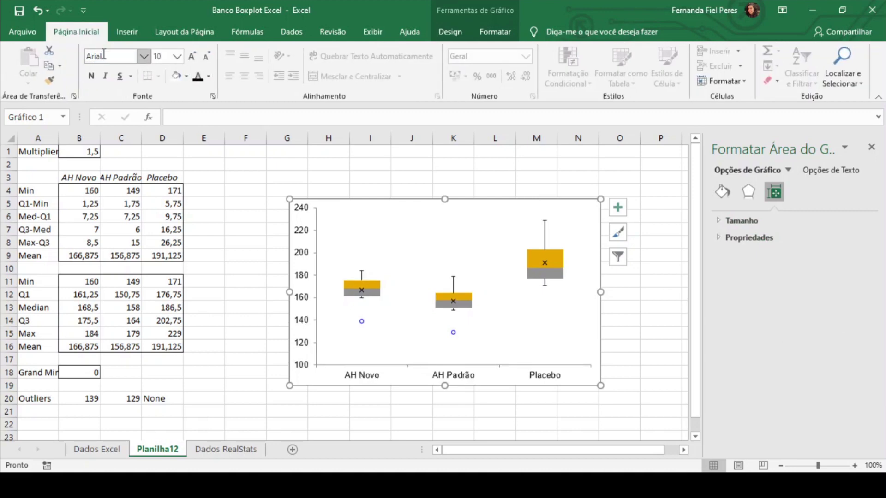
- Replace the coloured fills of the Q3-Med and Med-Q1 box series with white and outline both in black
{"action": "left_click", "coordinate": [462, 300]}
{"action": "left_click", "coordinate": [492, 37]}
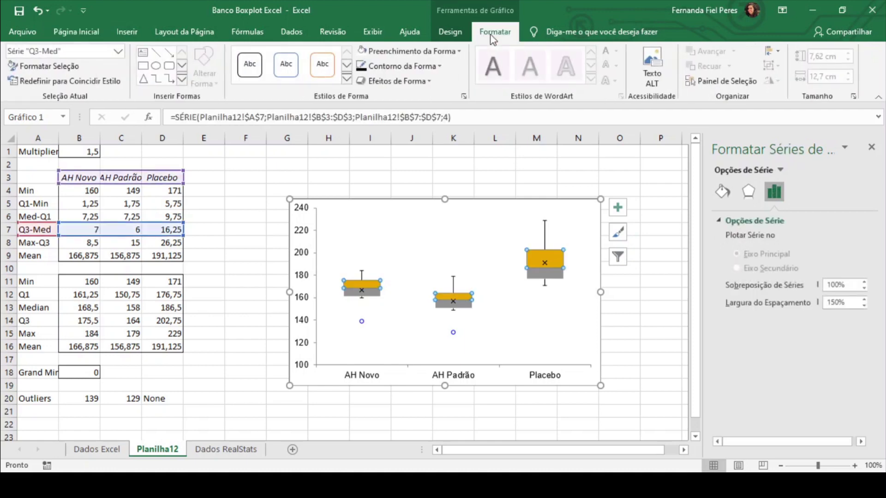
{"action": "left_click", "coordinate": [362, 51]}
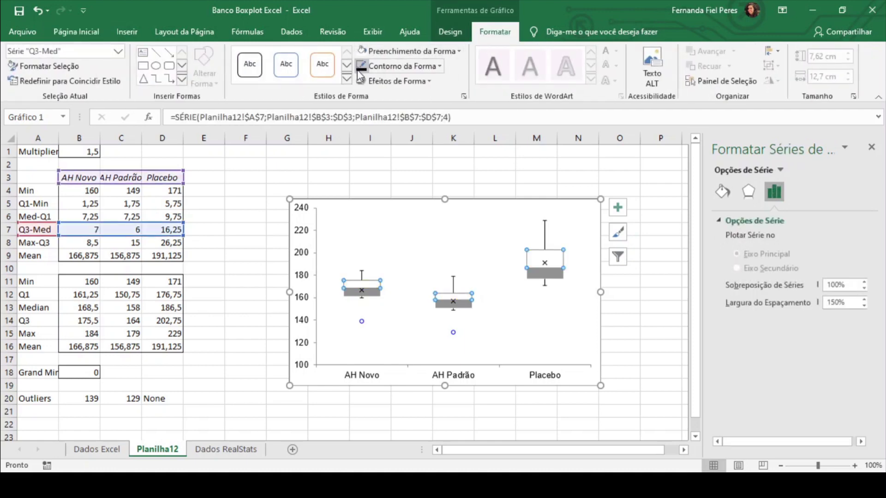
{"action": "left_click", "coordinate": [463, 304]}
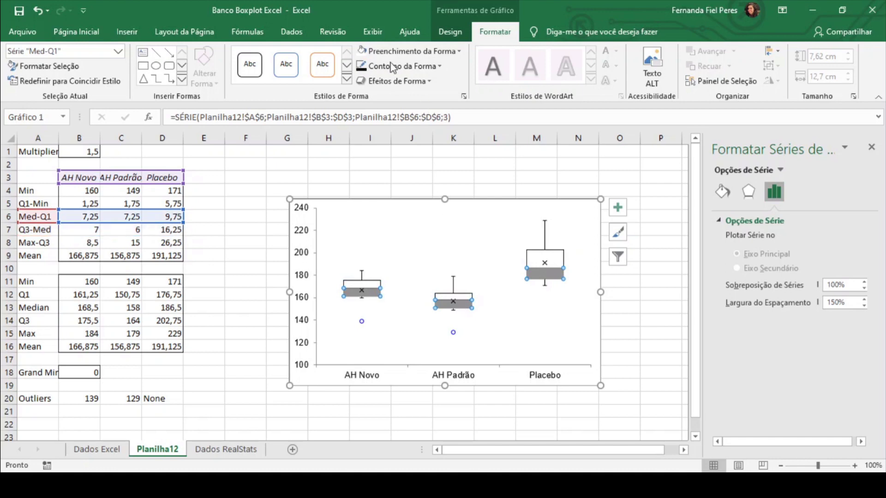
{"action": "left_click", "coordinate": [362, 50]}
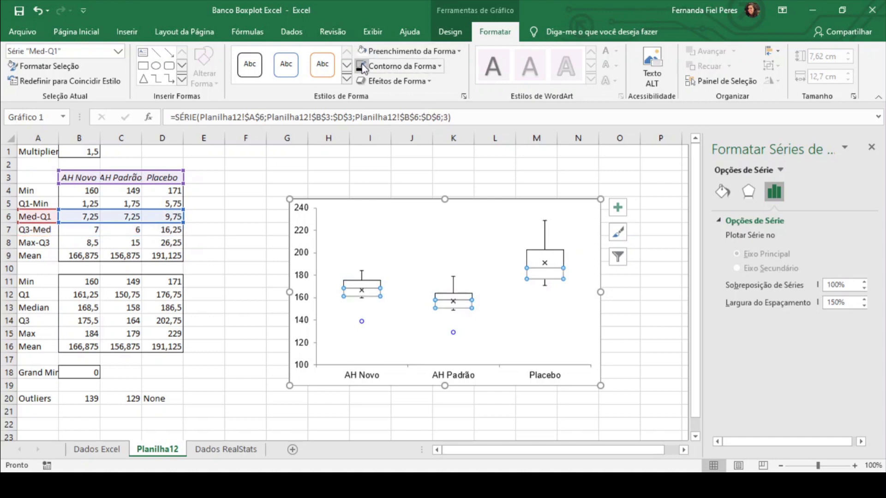
- Make the outlier markers of the AH Padrão and AH Novo groups black and deselect the chart
{"action": "left_click", "coordinate": [452, 333]}
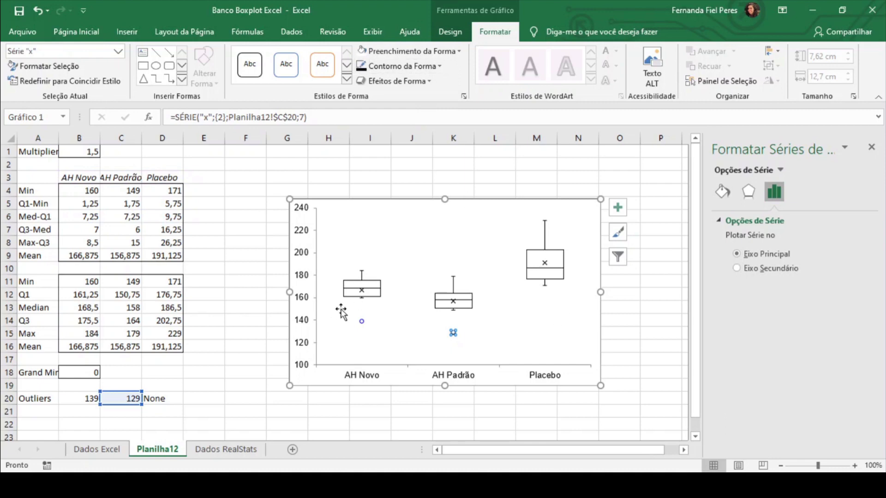
{"action": "left_click", "coordinate": [362, 322]}
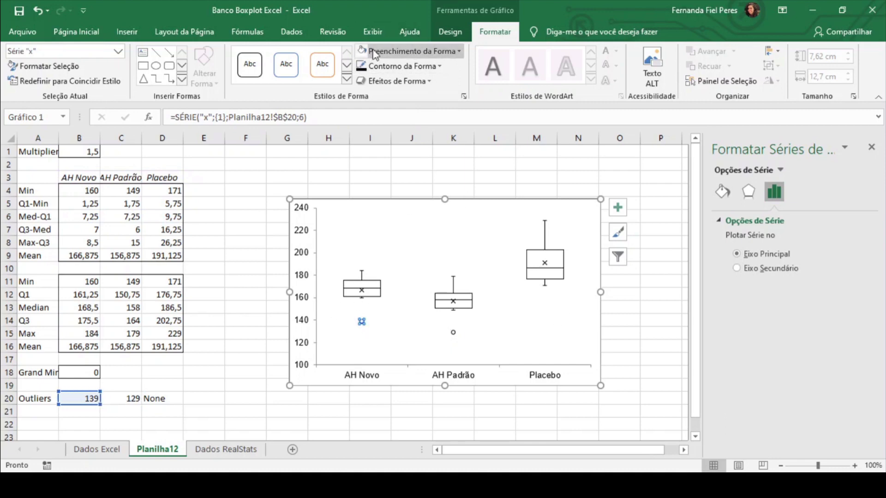
{"action": "left_click", "coordinate": [636, 317]}
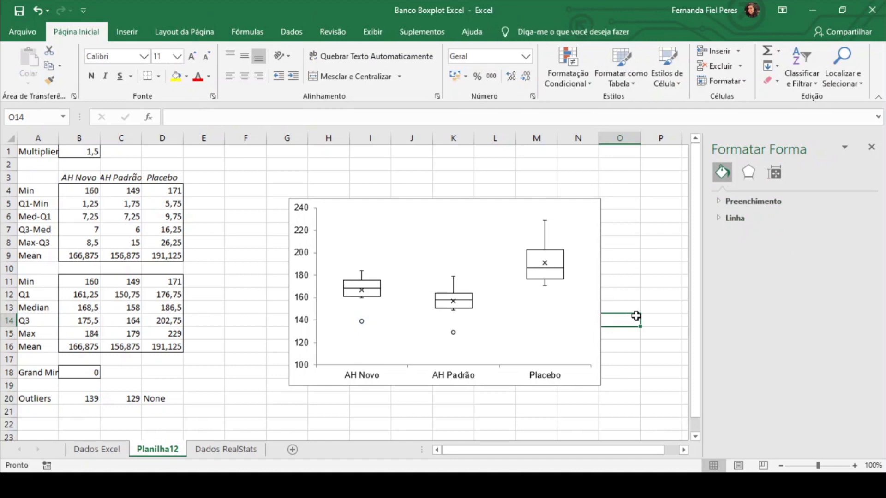
- Remove the mean markers from the box plot and deselect the chart
{"action": "mouse_move", "coordinate": [545, 265]}
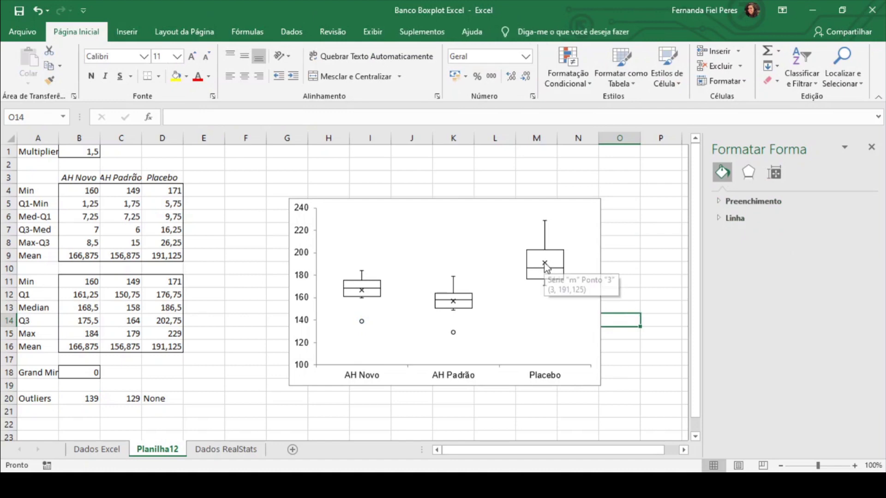
{"action": "left_click", "coordinate": [545, 264]}
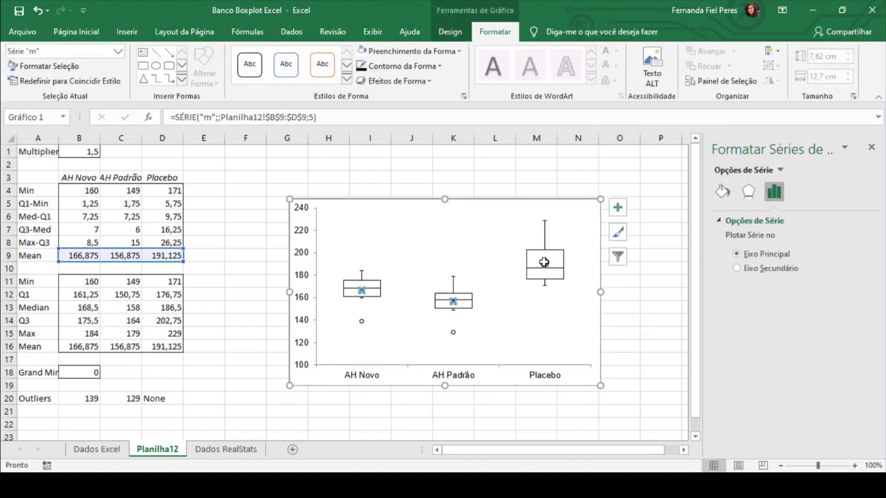
{"action": "key", "text": "Escape"}
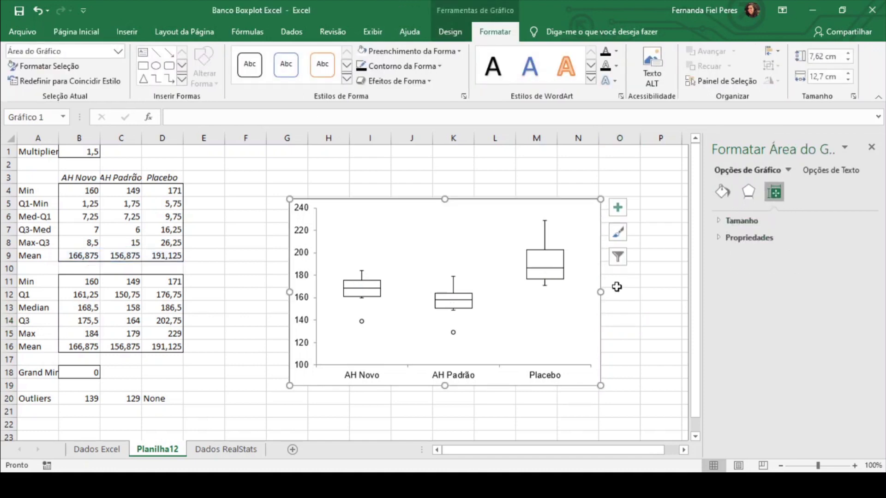
{"action": "left_click", "coordinate": [634, 299]}
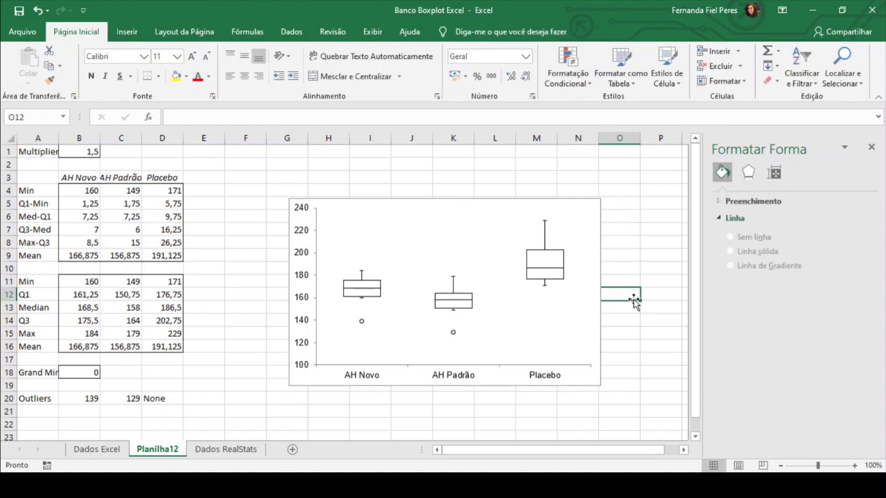
- Compare the Dados Excel boxplot with the Real Statistics boxplot on Planilha12
{"action": "left_click", "coordinate": [115, 450]}
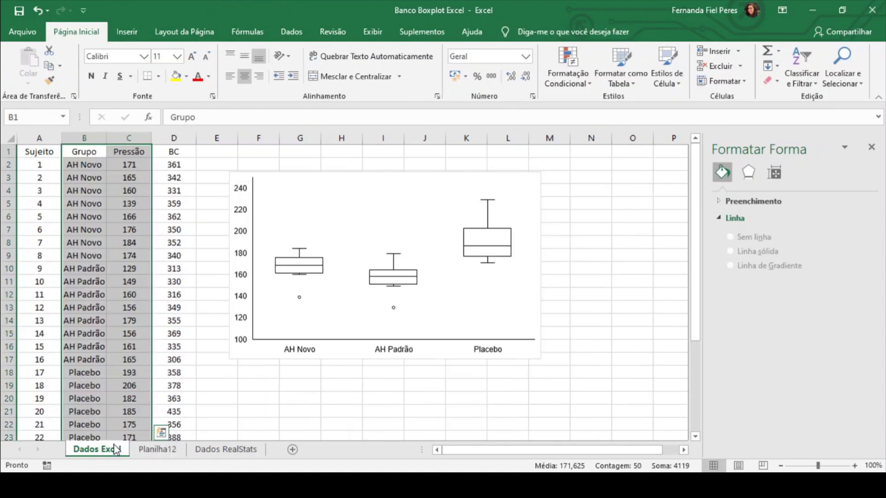
{"action": "left_click", "coordinate": [157, 451]}
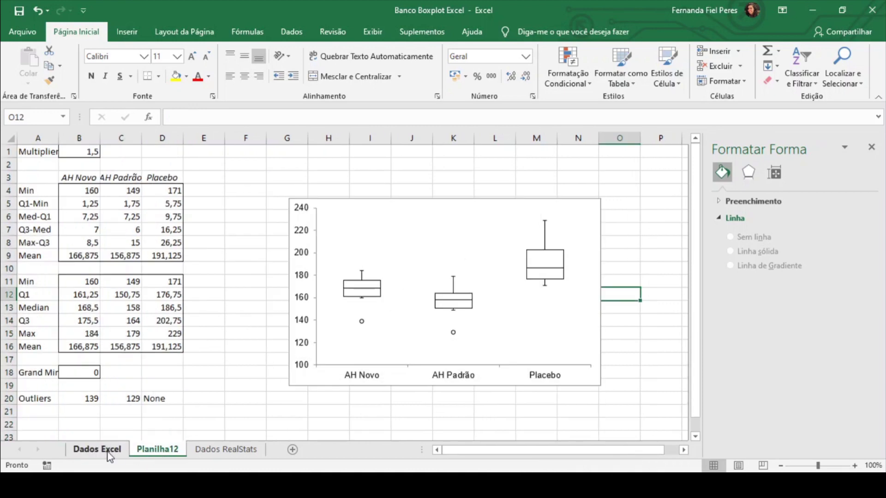
{"action": "left_click", "coordinate": [107, 453]}
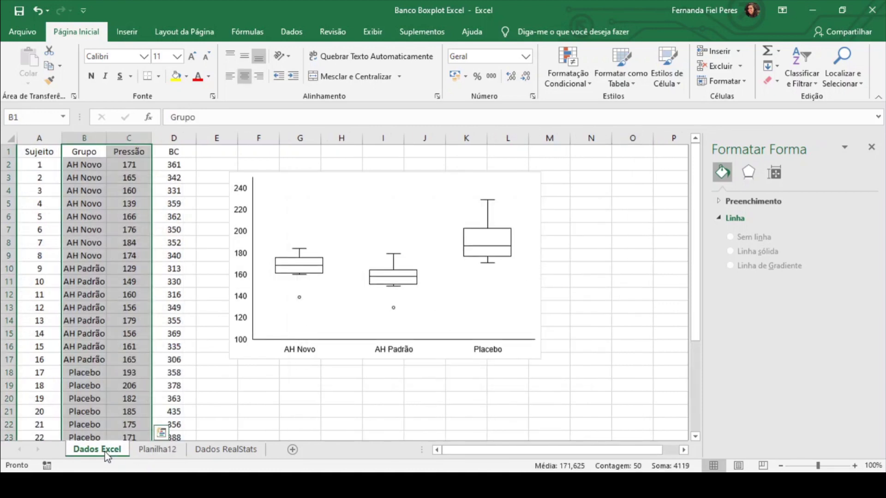
{"action": "left_click", "coordinate": [157, 452]}
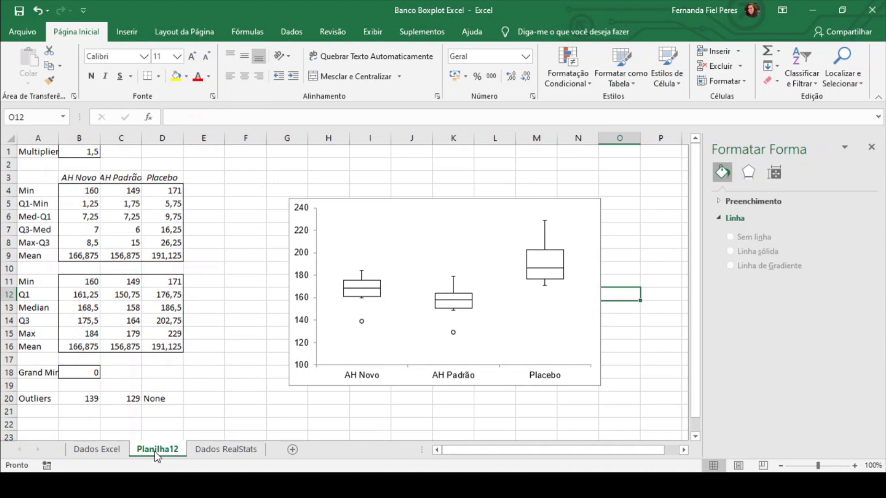